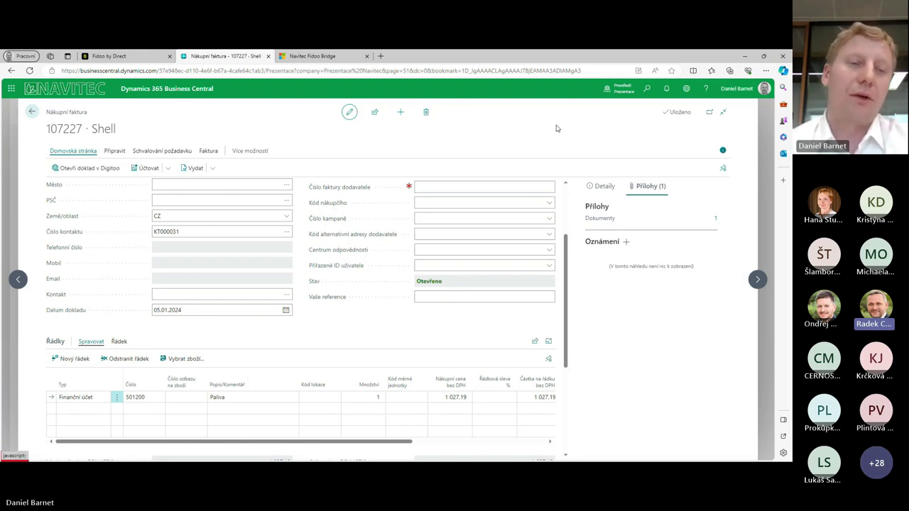
Step: Leave the unposted Shell purchase invoice and return from the purchase invoice list to the Business Central home page
click(30, 112)
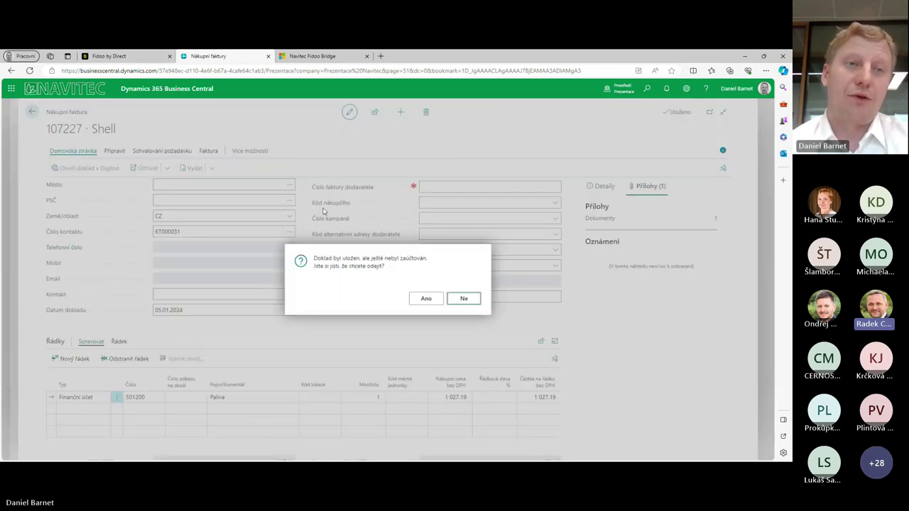
click(426, 299)
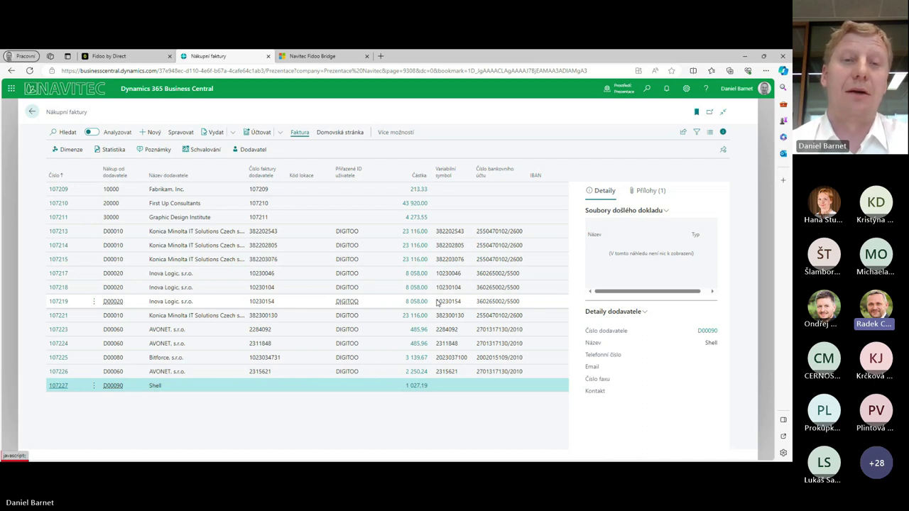
click(299, 57)
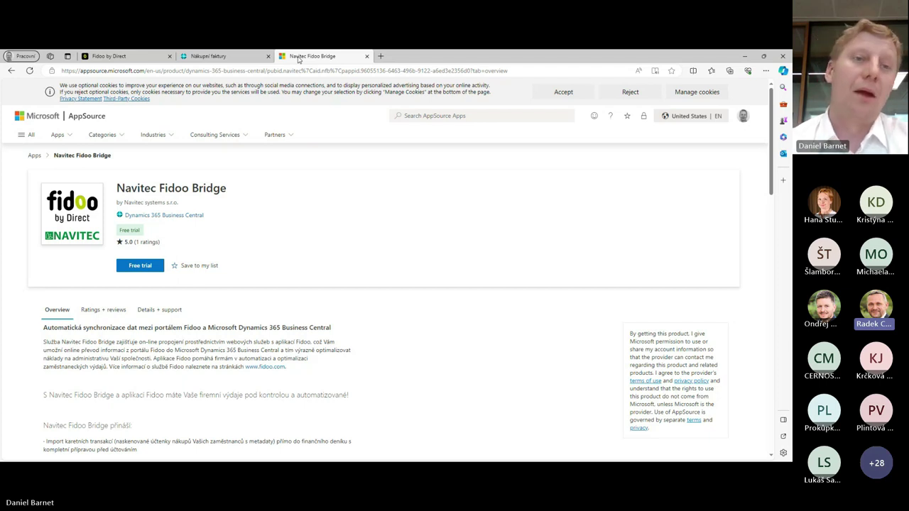
click(213, 57)
click(34, 113)
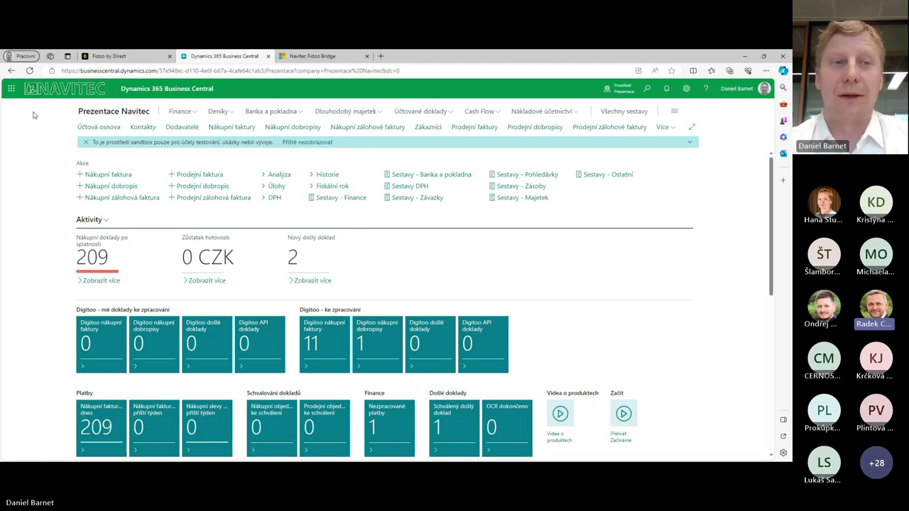
Step: Switch to Fidoo and filter the company expenses by the state K uzavření
click(151, 60)
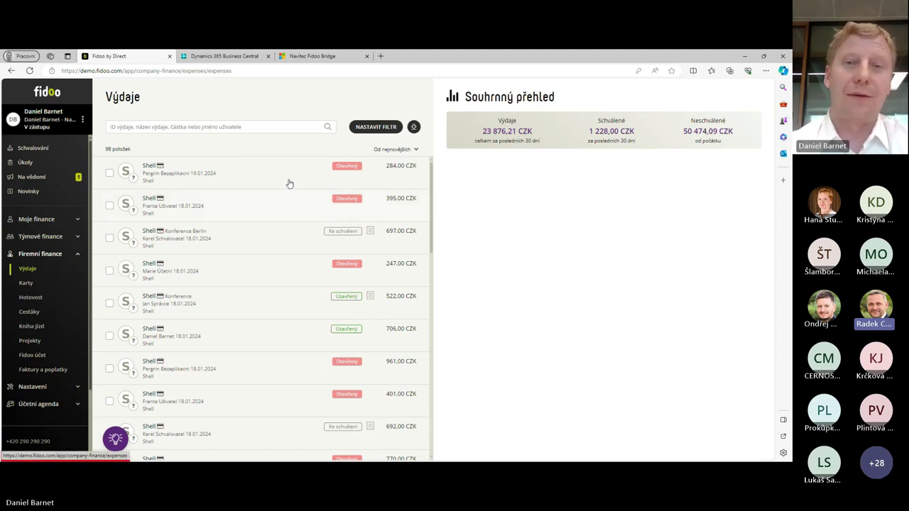
click(387, 126)
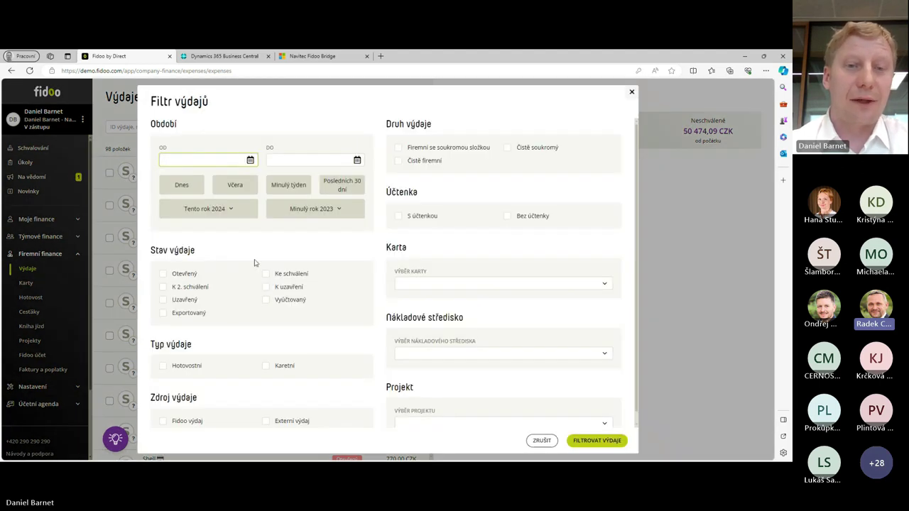
click(267, 288)
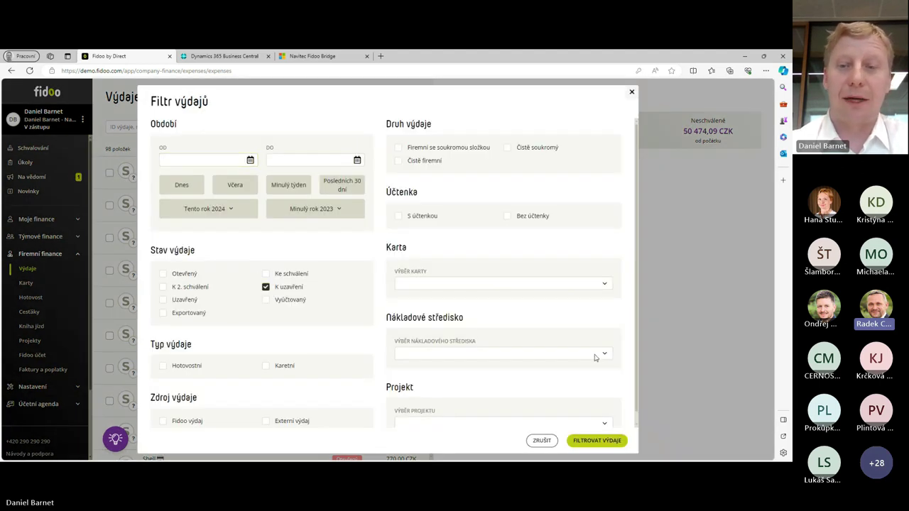
click(596, 440)
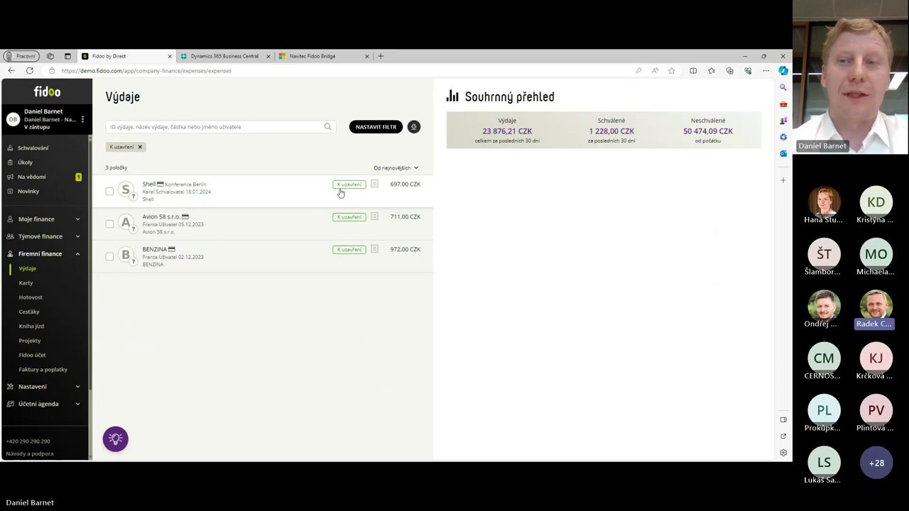
Step: Open the Konference Berlín Shell expense for editing and look through the available Předkontace options without changing the selection
click(261, 191)
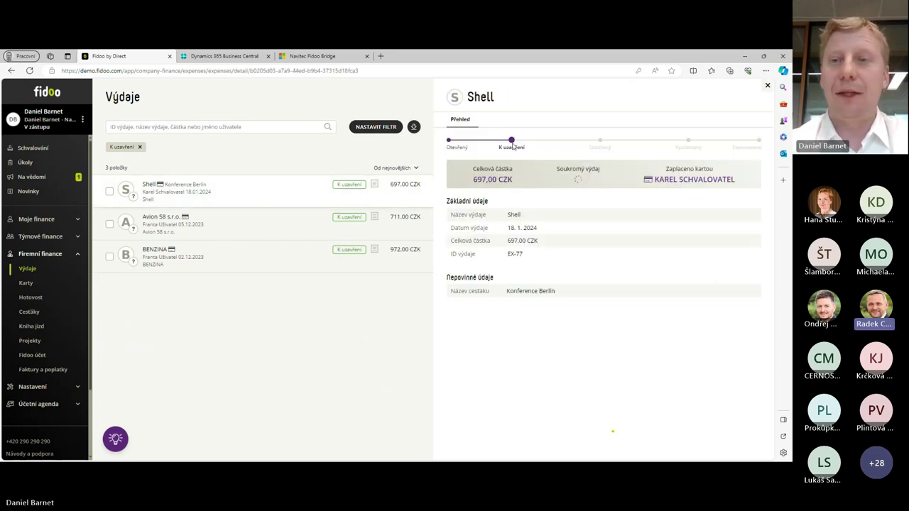
click(732, 97)
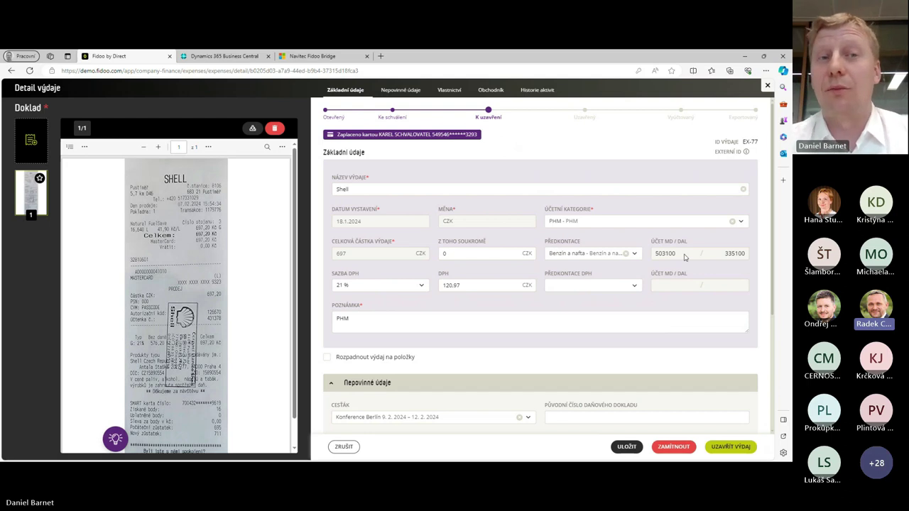
click(635, 254)
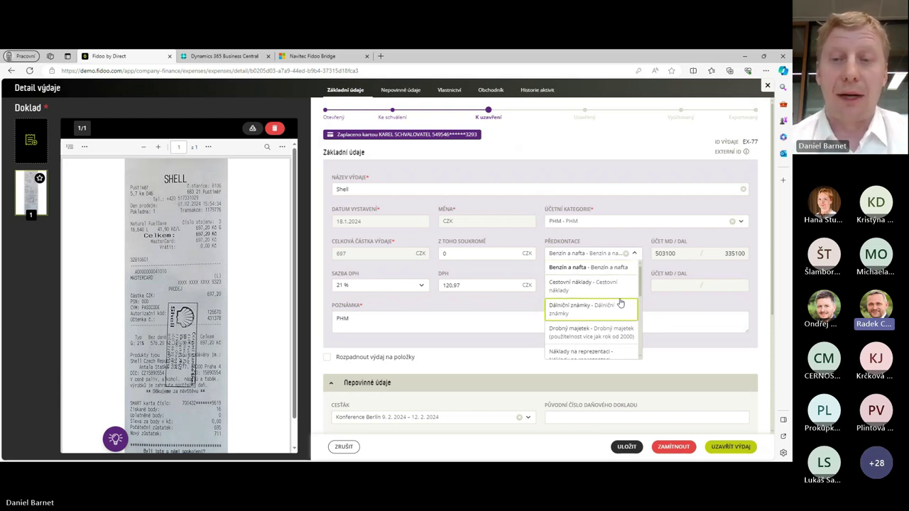
scroll(612, 325, down, 5)
scroll(612, 326, up, 5)
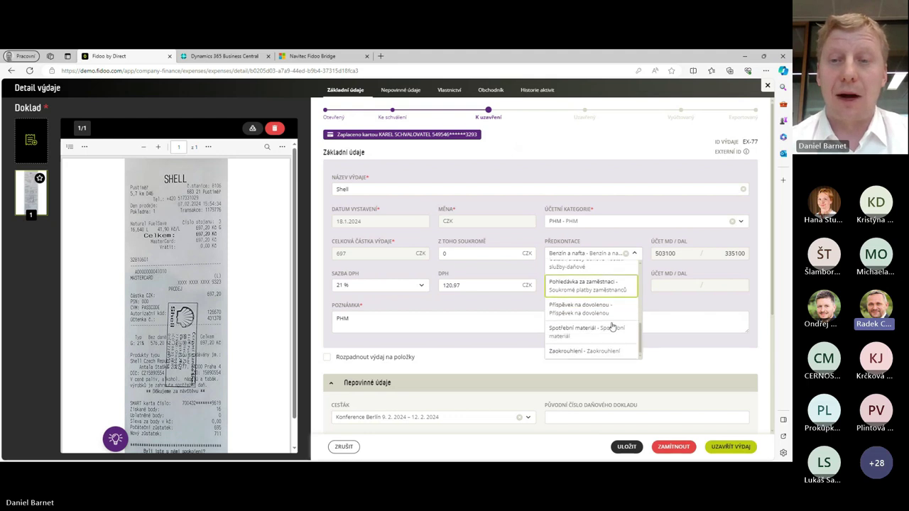
click(662, 137)
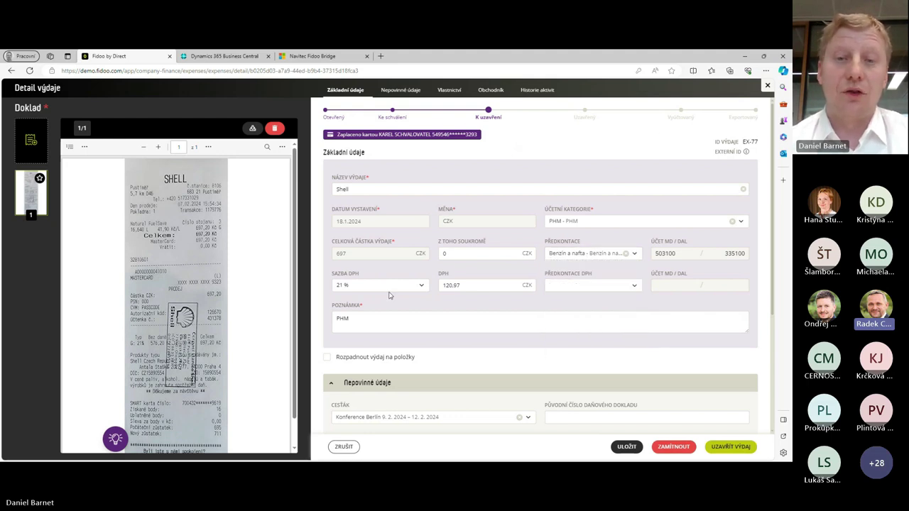
Step: Set the Shell expense's Předkontace DPH to DOMÁCÍ-DPH21S, then save and close the expense
click(635, 285)
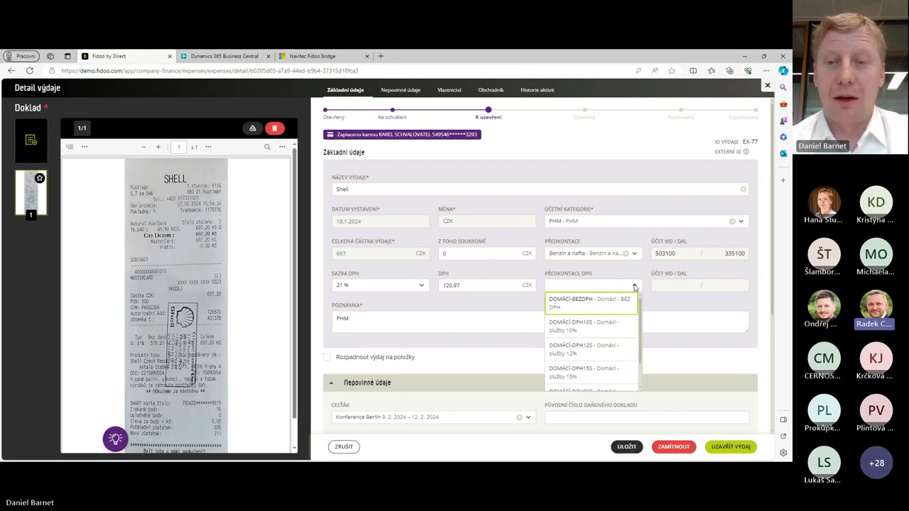
scroll(603, 356, down, 1)
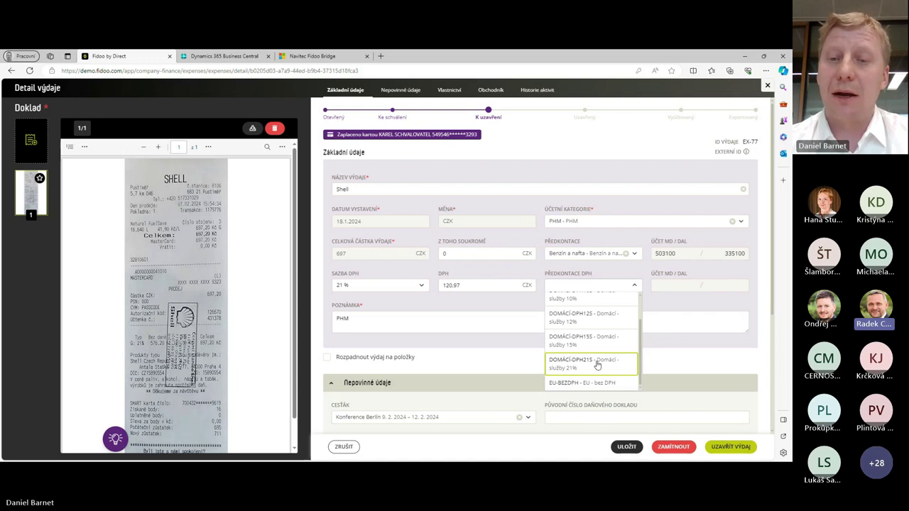
click(598, 364)
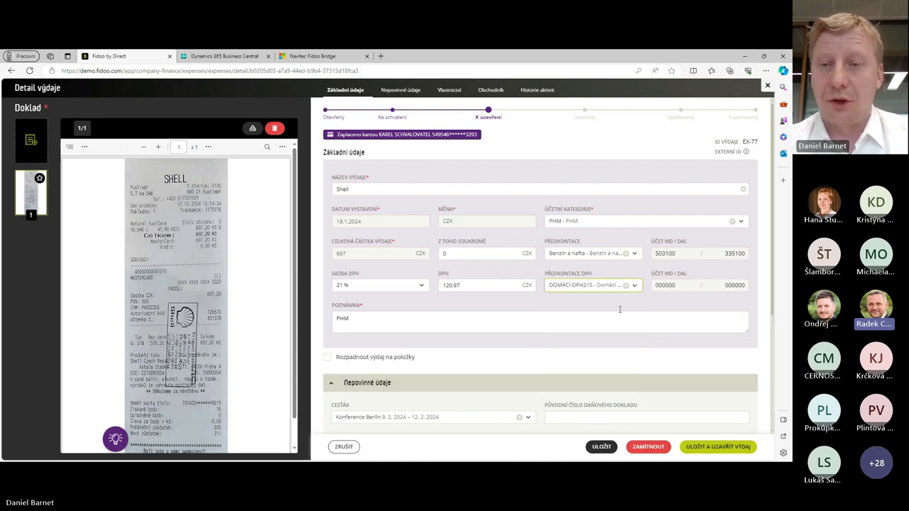
click(530, 316)
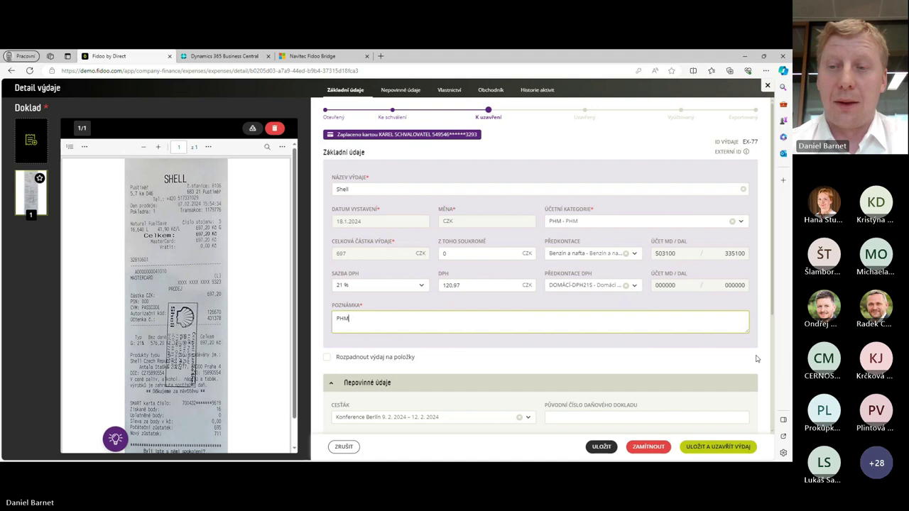
click(718, 448)
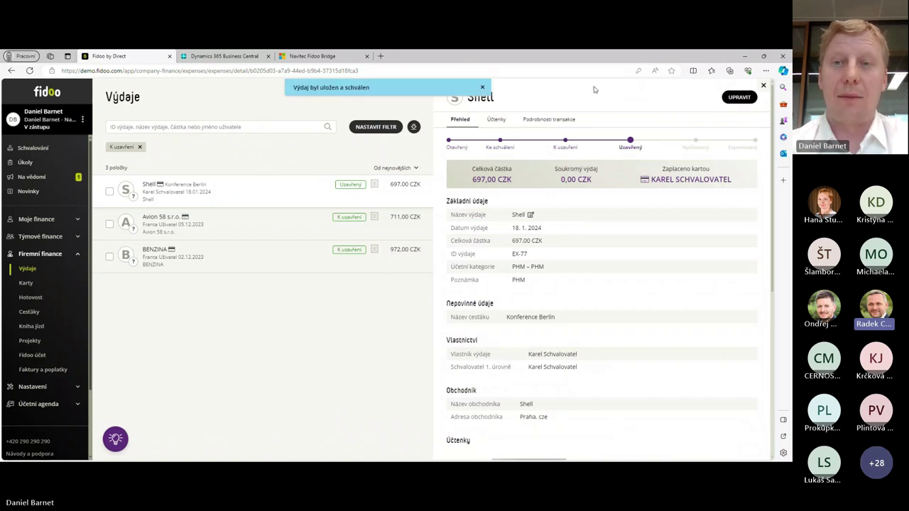
Step: Edit the Avion 58 s.r.o. expense with Předkontace Drobný majetek and Předkontace DPH DOMÁCÍ-DPH21S, and try to save and close it
click(245, 224)
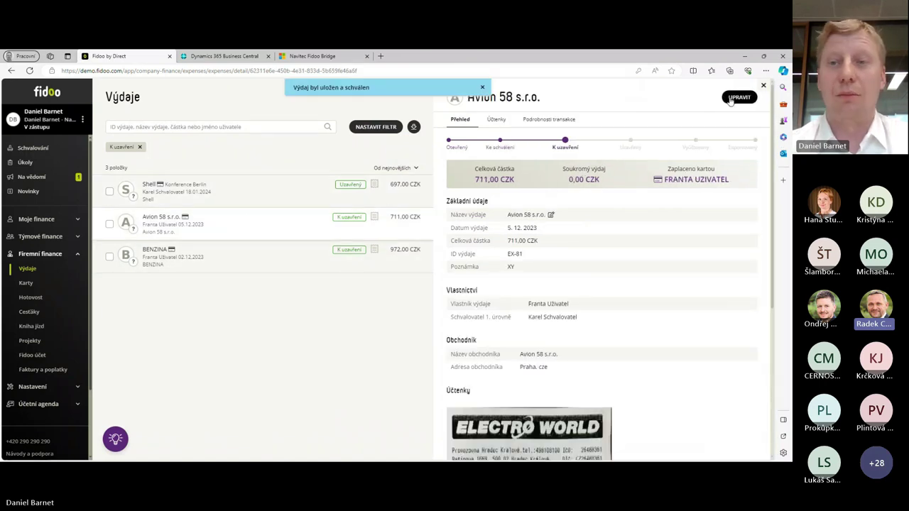
click(738, 97)
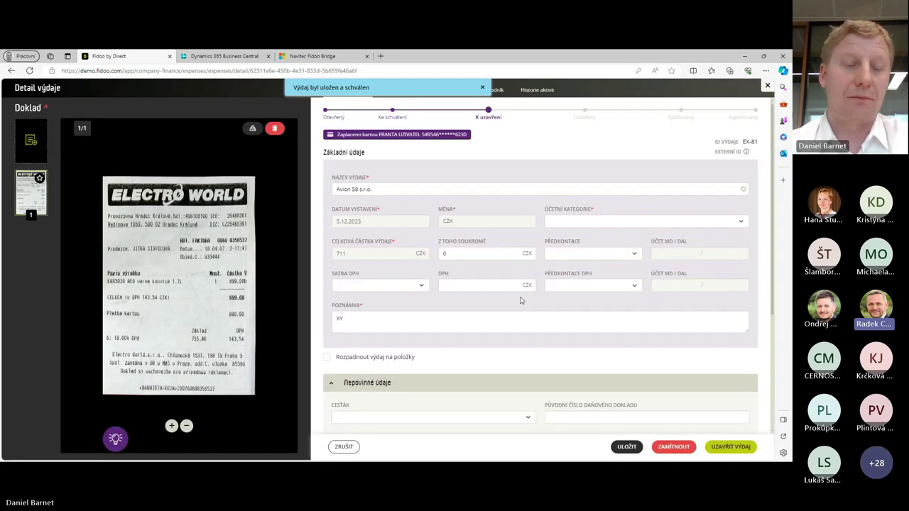
click(626, 254)
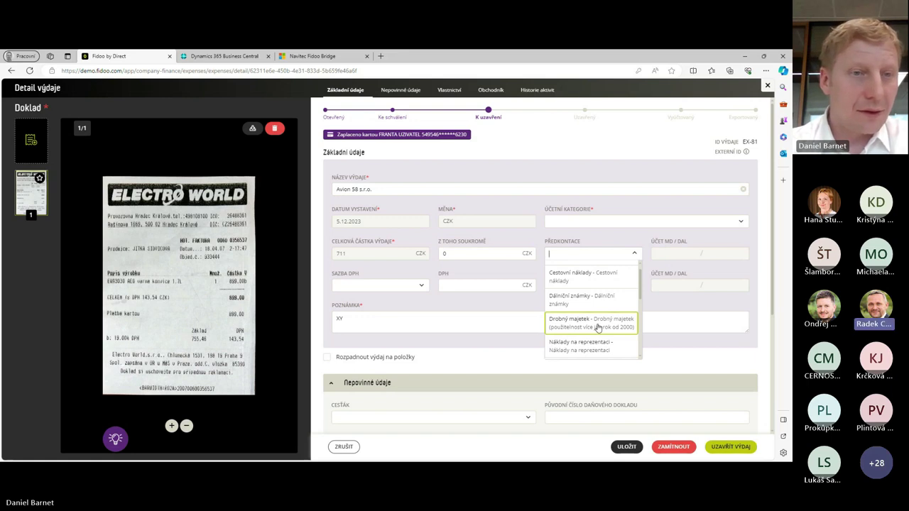
click(594, 330)
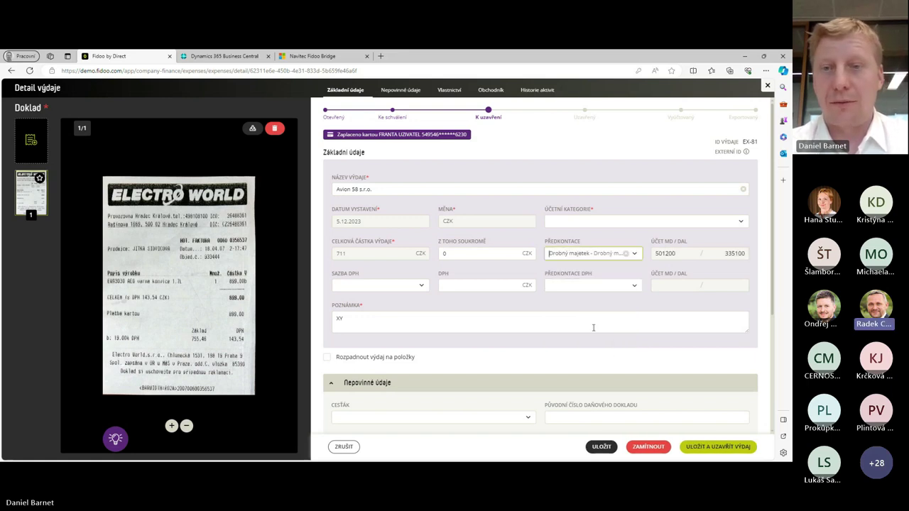
click(634, 286)
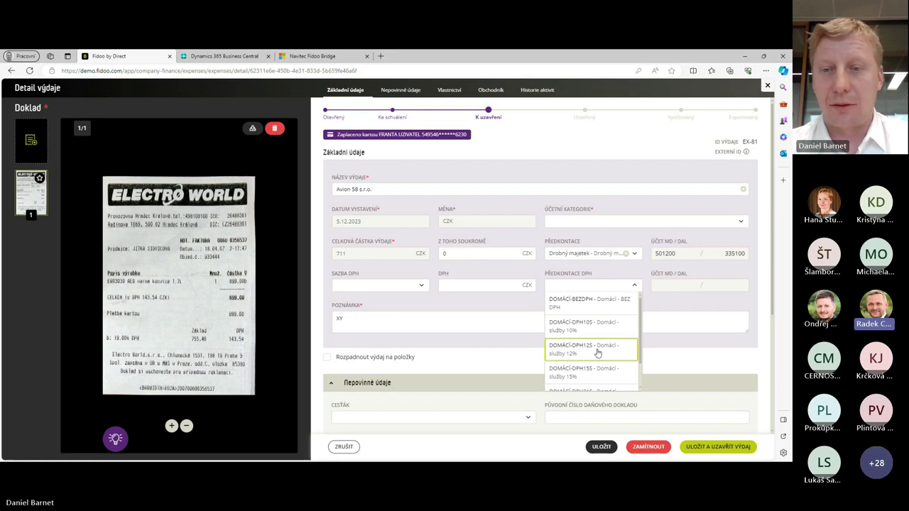
scroll(595, 363, down, 1)
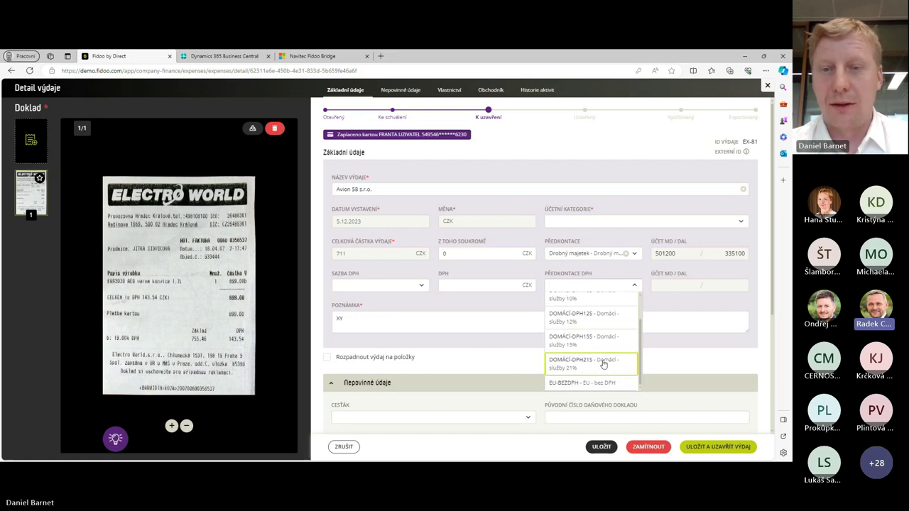
click(603, 364)
click(726, 453)
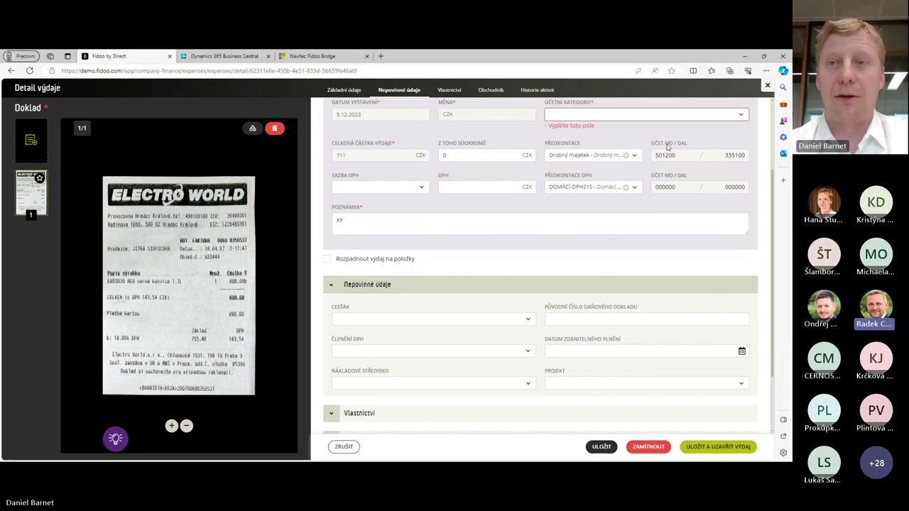
Step: Set the expense's Účetní kategorie to Opravy a údržba, then save and close the expense
click(743, 116)
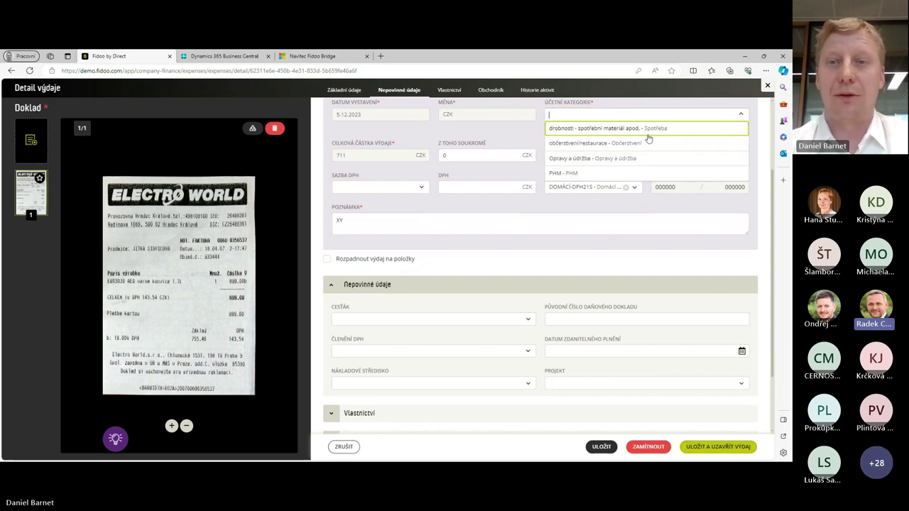
click(614, 159)
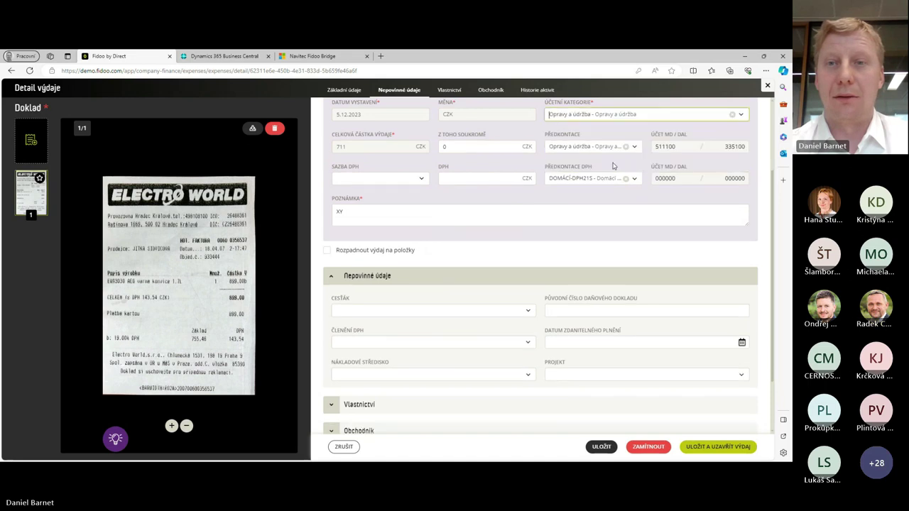
click(727, 448)
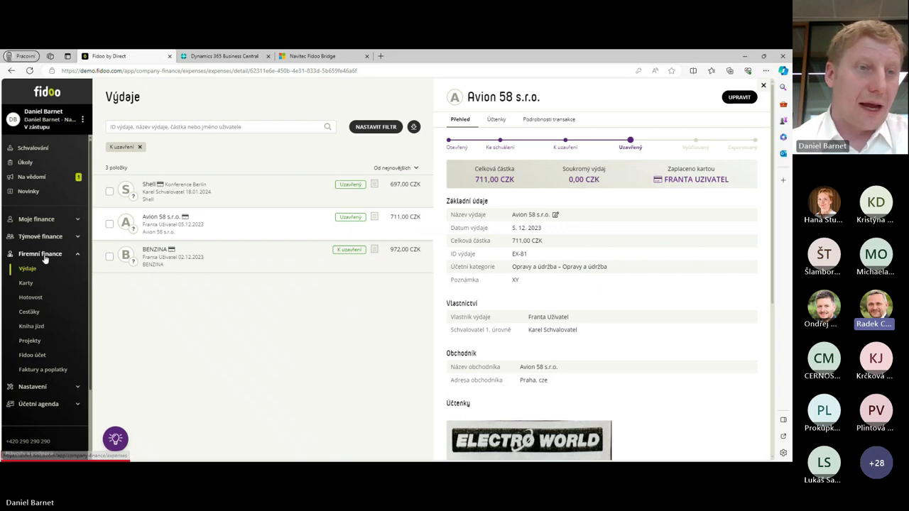
Step: Show the company travel reports (Cesťáky, Zprávy) and filter them by the state K uzavření
click(34, 317)
click(179, 120)
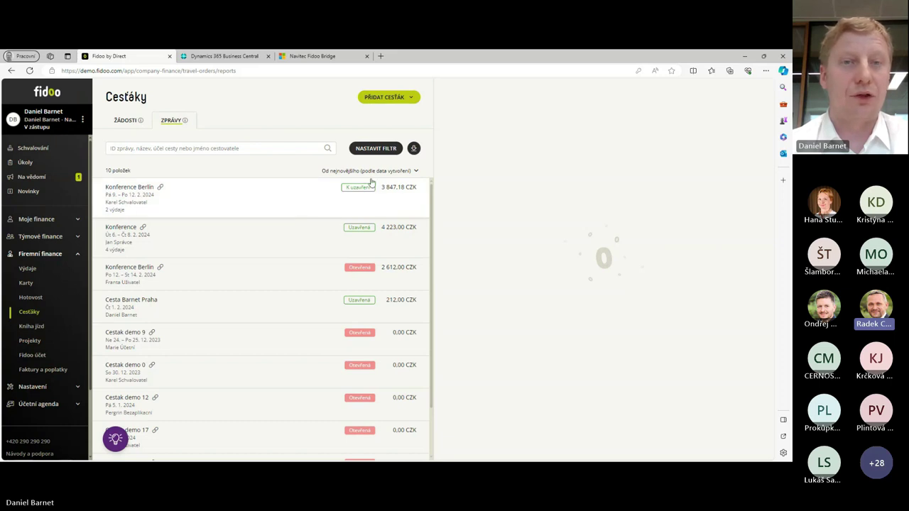
click(376, 148)
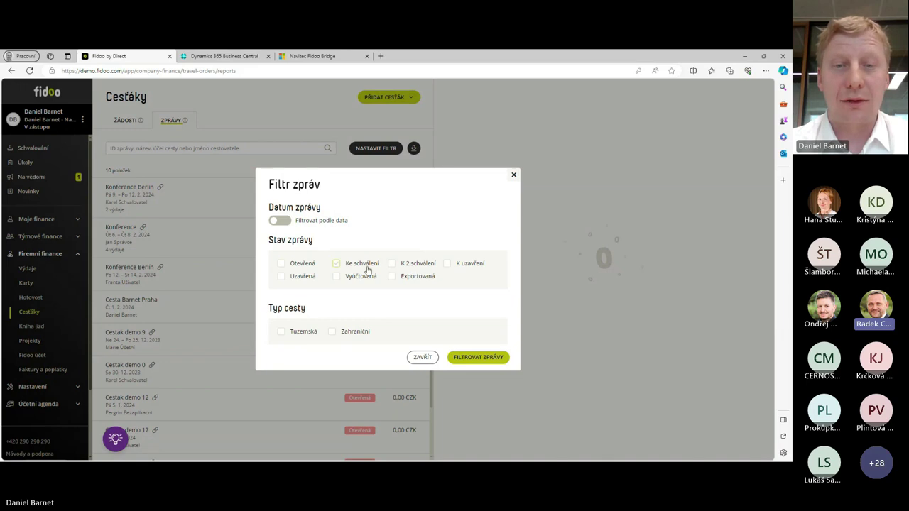
click(460, 268)
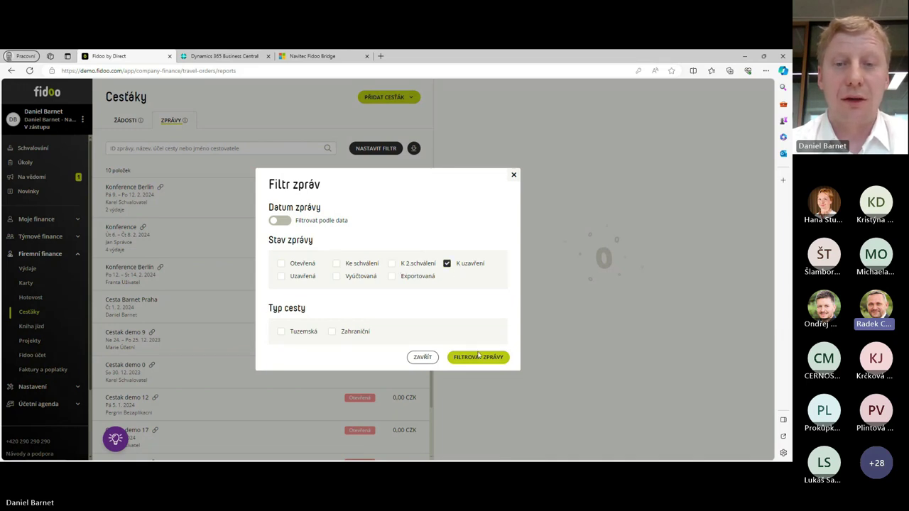
click(479, 357)
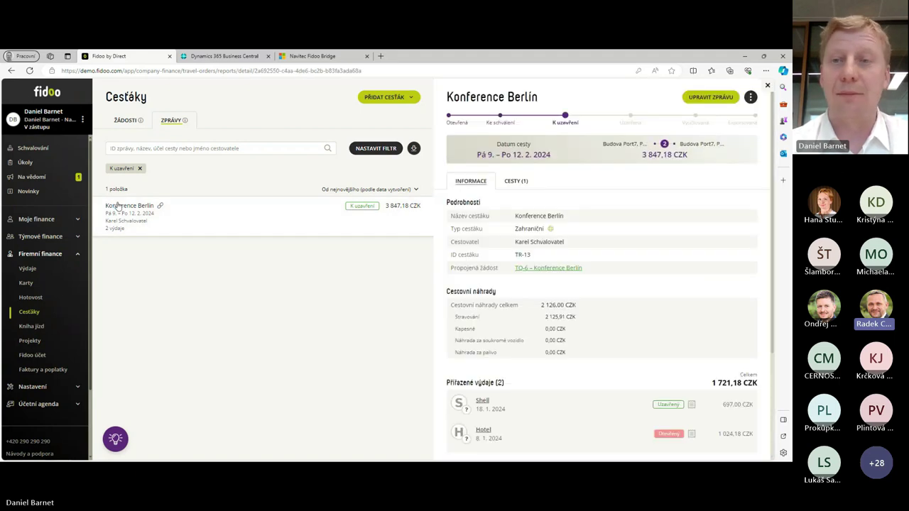
Step: Open the Conference Berlín travel report for editing and open the detail of its assigned Hotel expense
click(710, 97)
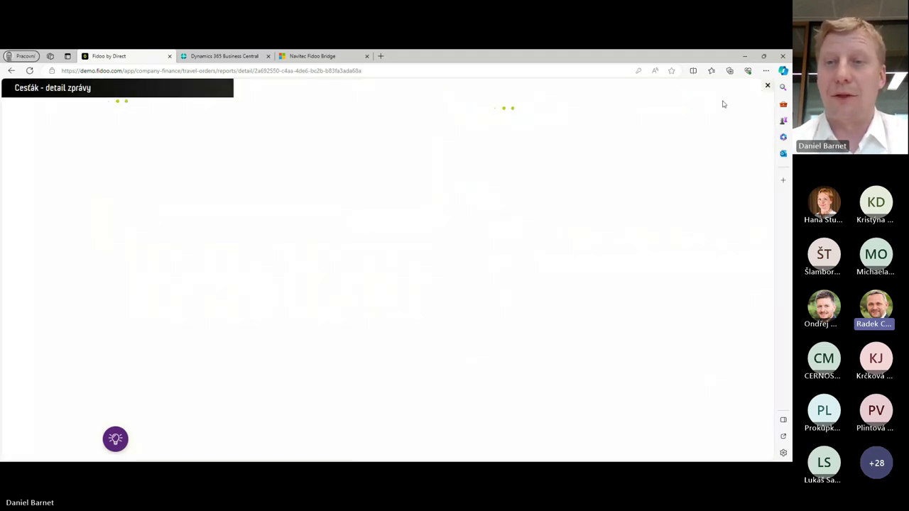
scroll(487, 325, down, 10)
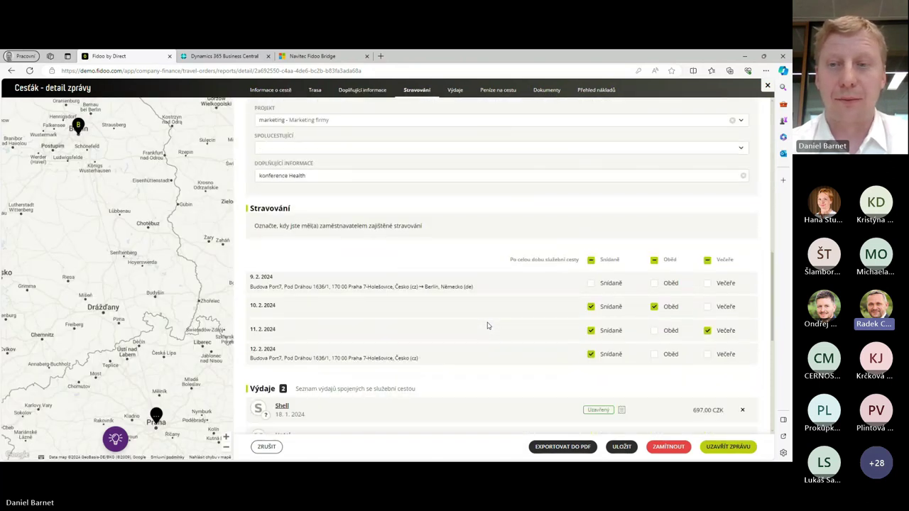
scroll(487, 325, down, 3)
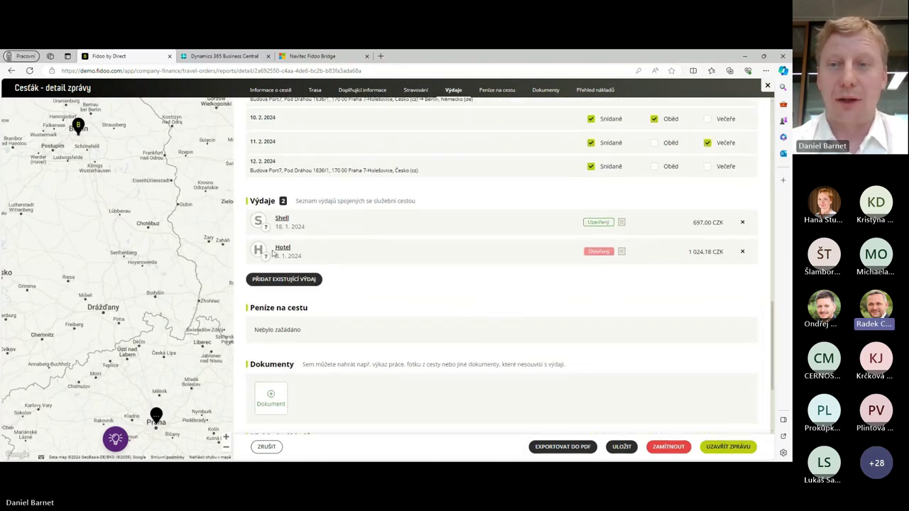
click(284, 248)
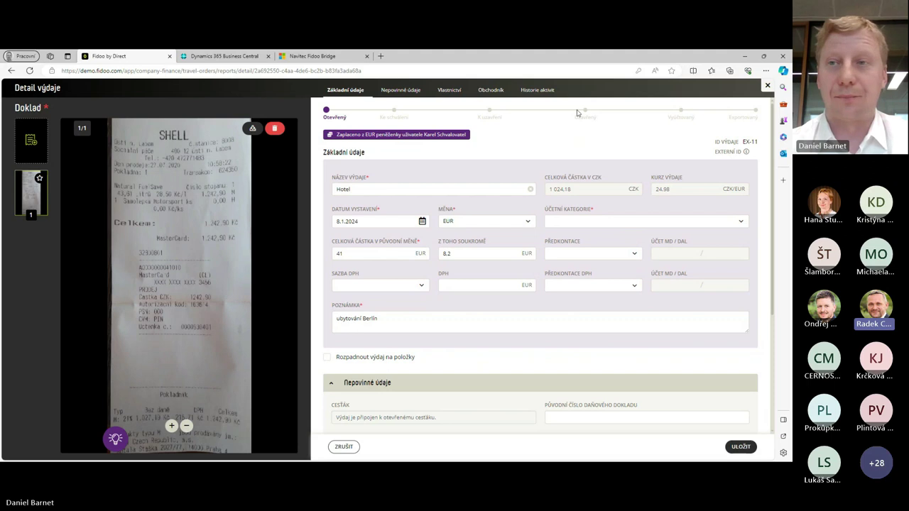
Step: Set the Hotel expense's Účetní kategorie to PHM and its Předkontace DPH to DOMÁCÍ-DPH21S, then save the expense
click(693, 224)
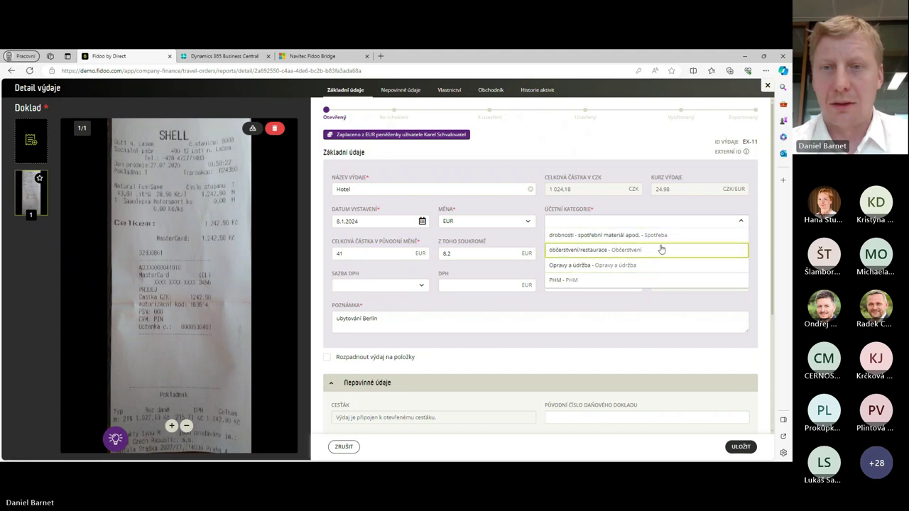
click(635, 281)
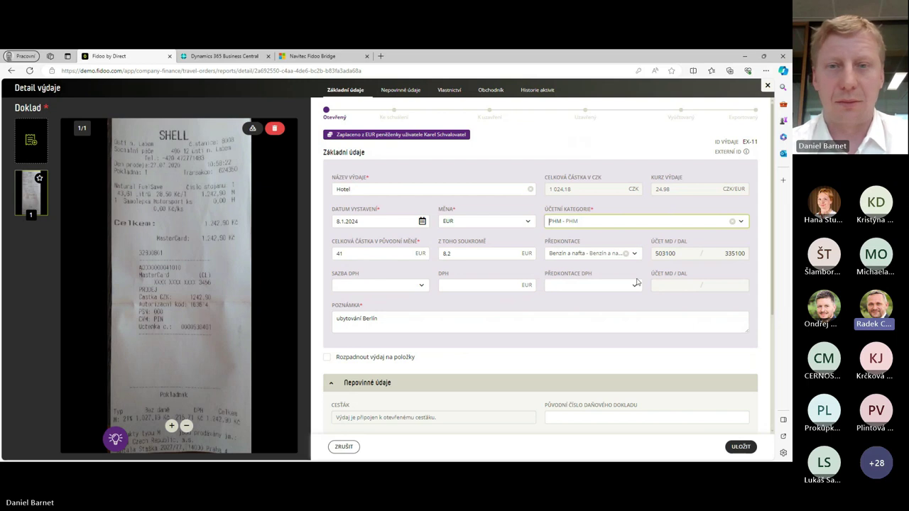
click(595, 289)
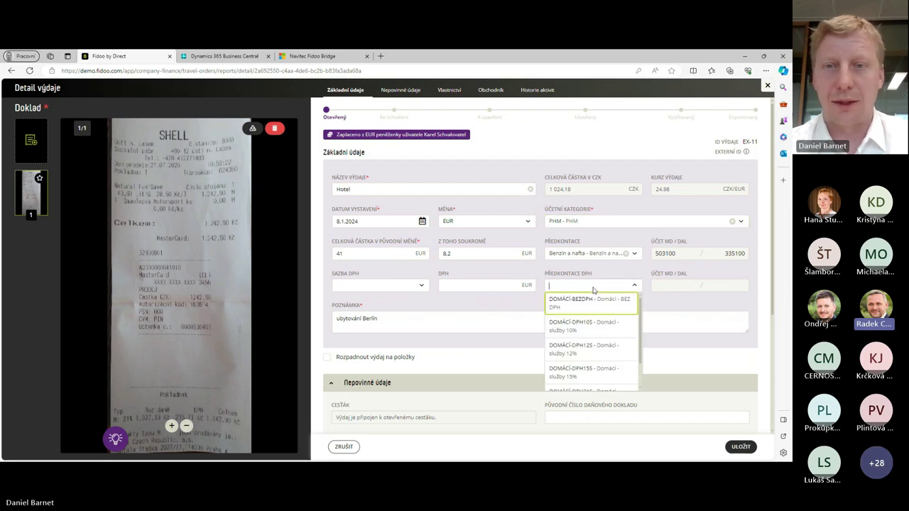
scroll(599, 357, down, 1)
click(598, 363)
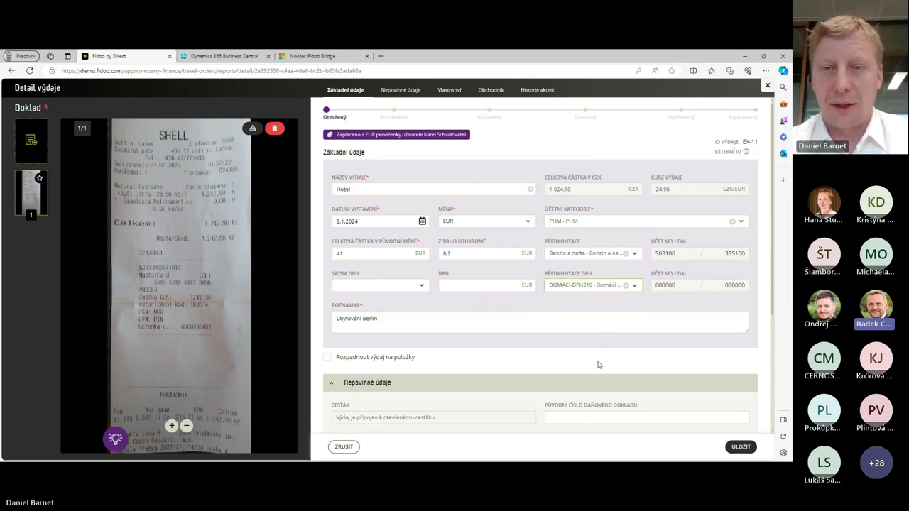
click(743, 451)
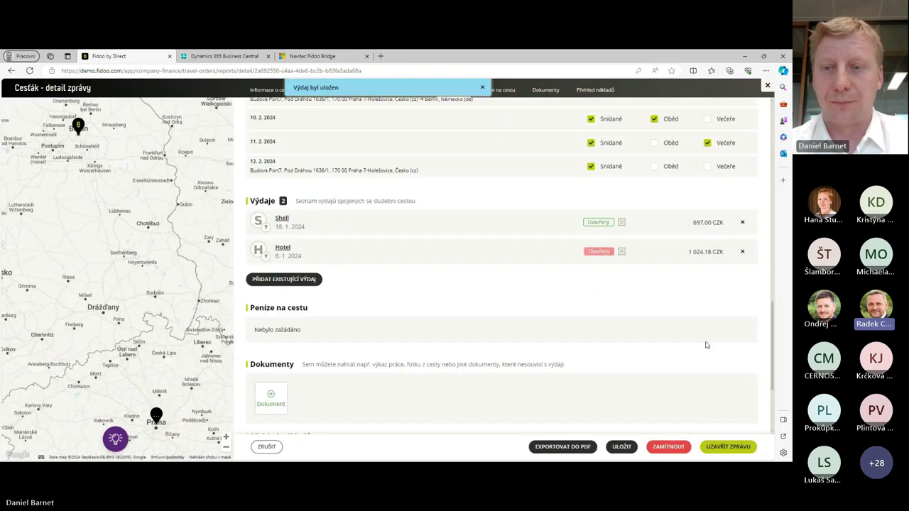
Step: Review the cost overview of the Conference Berlín travel report and close the report
scroll(604, 319, down, 1)
scroll(495, 320, down, 3)
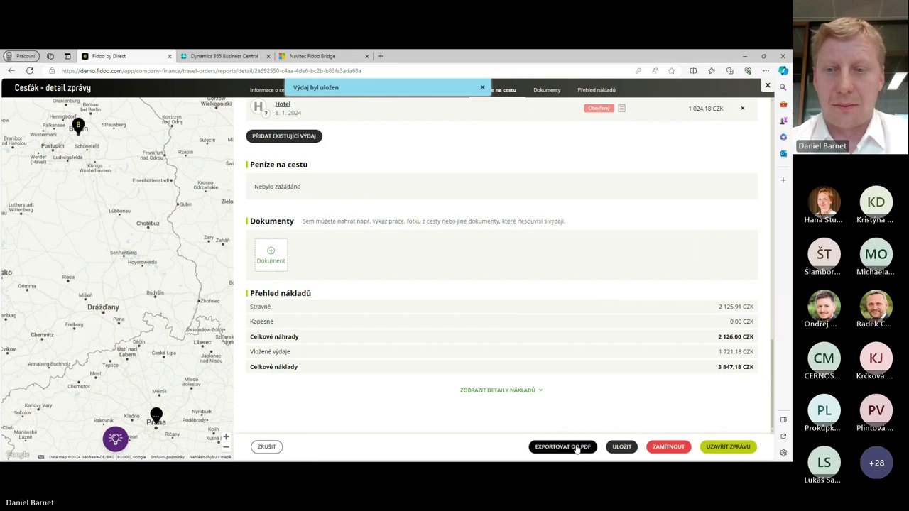
click(723, 448)
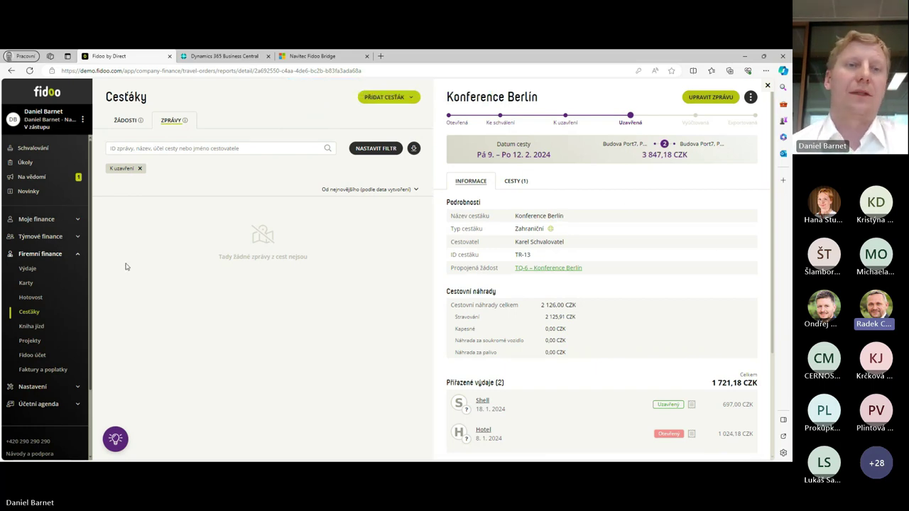
Step: Switch to Dynamics 365 Business Central, search for "fin den" and open Finanční deníky with the OBECNÉ template
click(235, 57)
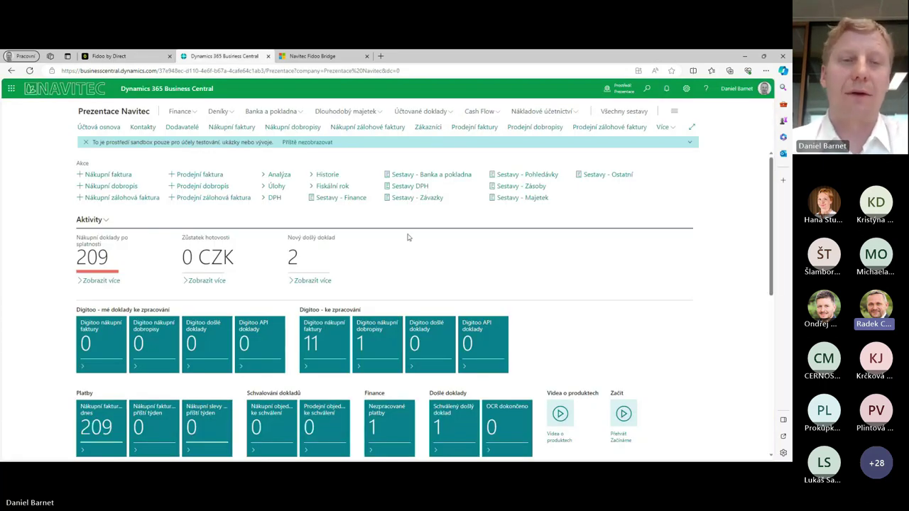
click(647, 88)
text(fin den)
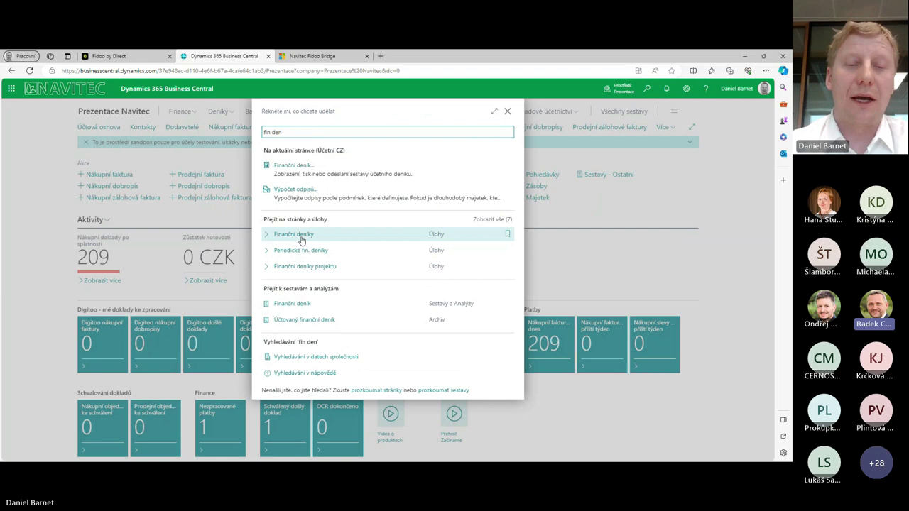
click(301, 240)
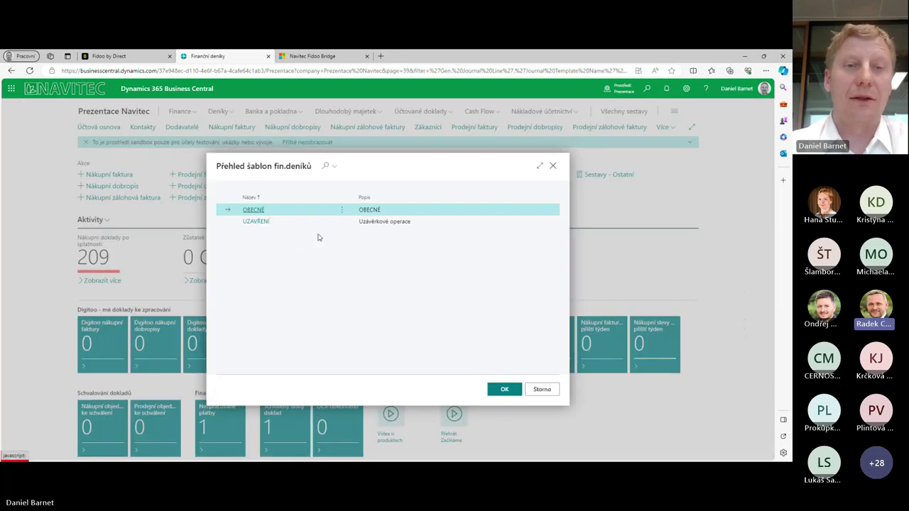
click(513, 396)
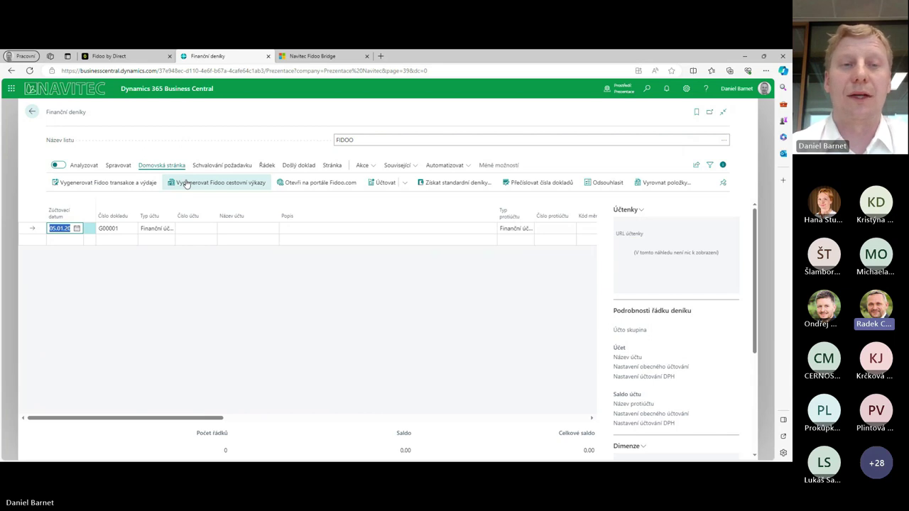
Step: Generate the Fidoo transactions and expenses into the FIDOO journal batch without a date or user filter
click(118, 184)
click(118, 184)
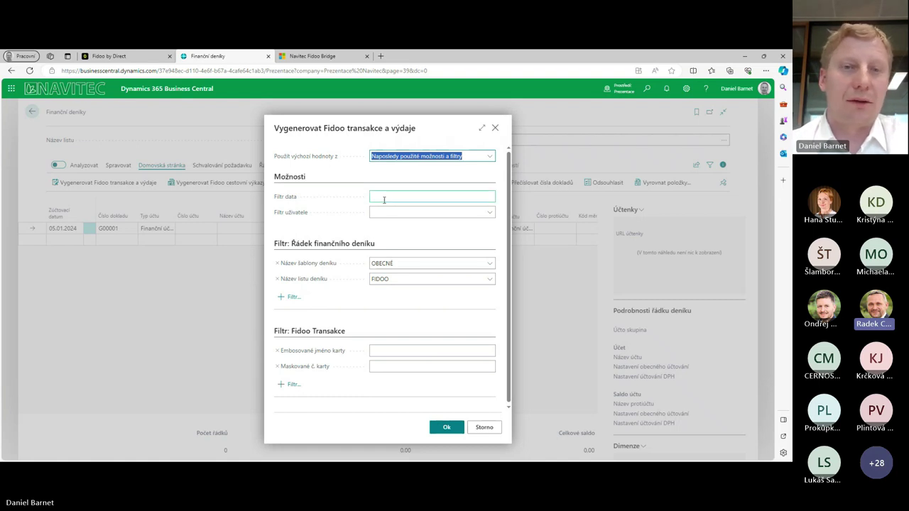
click(446, 428)
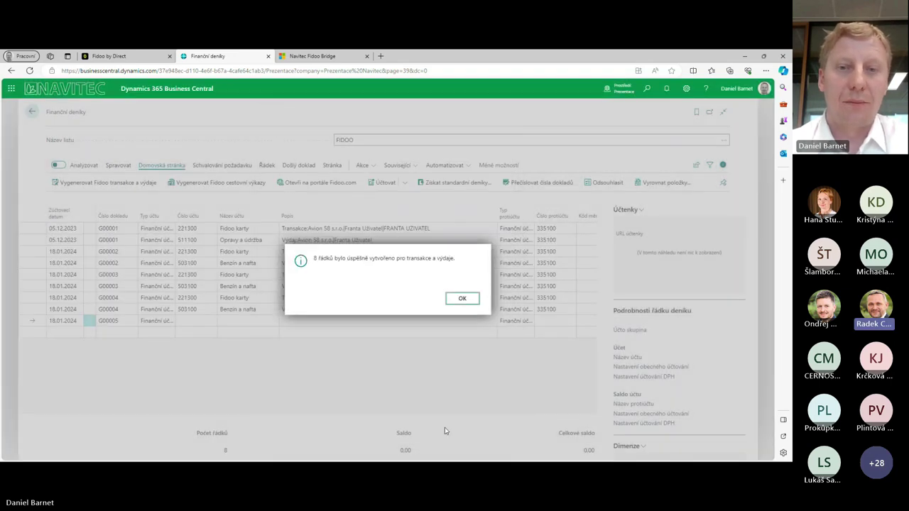
click(462, 298)
click(462, 299)
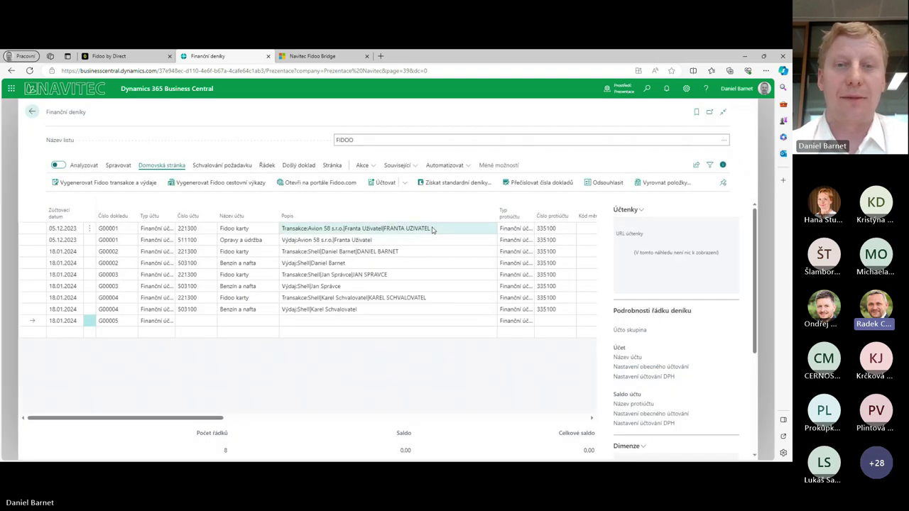
Step: Go through the first generated journal lines, from the Avion 58 s.r.o. transaction and expense to the first Shell transaction
click(432, 230)
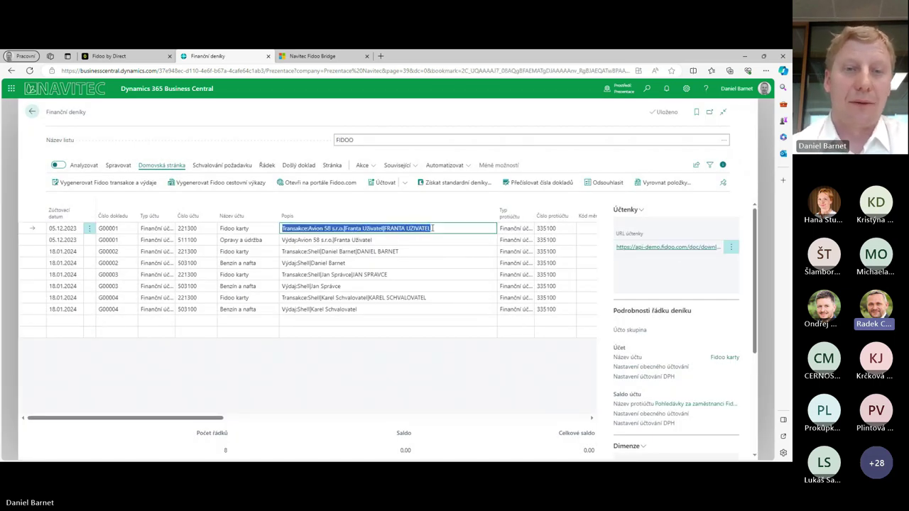
key(shift+Tab)
key(Down)
key(shift+Tab)
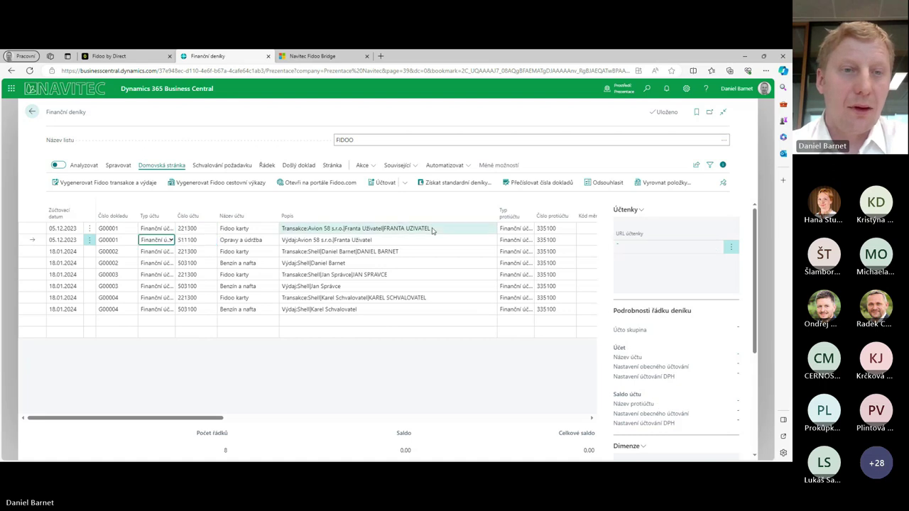
key(Down)
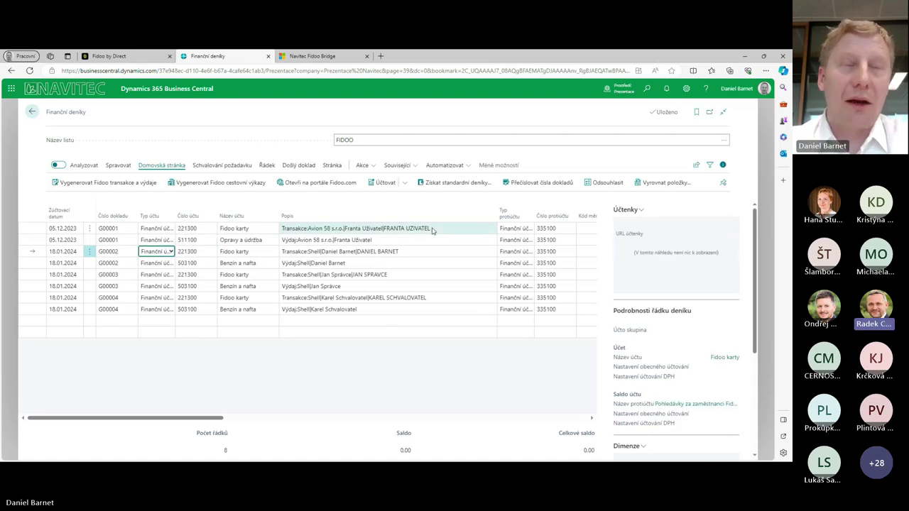